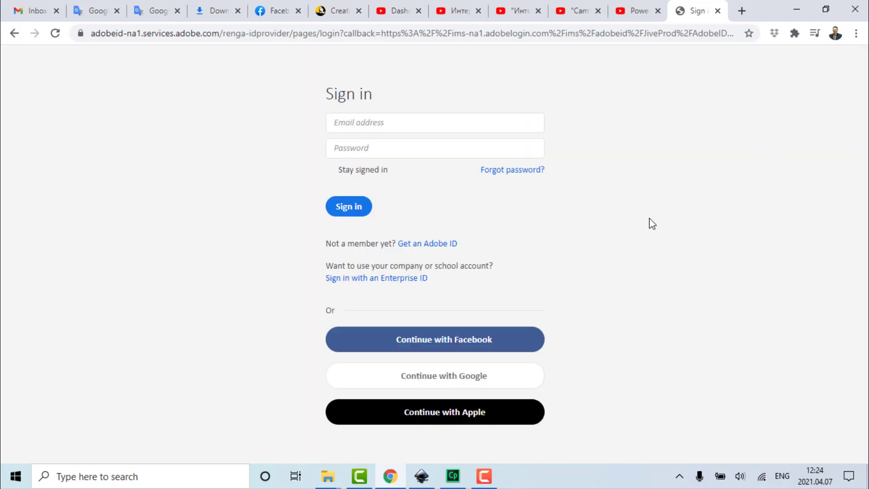
Sign in to the Adobe eLearning site with a Google account and open the full list of featured projects.
{"action": "left_click", "coordinate": [471, 379]}
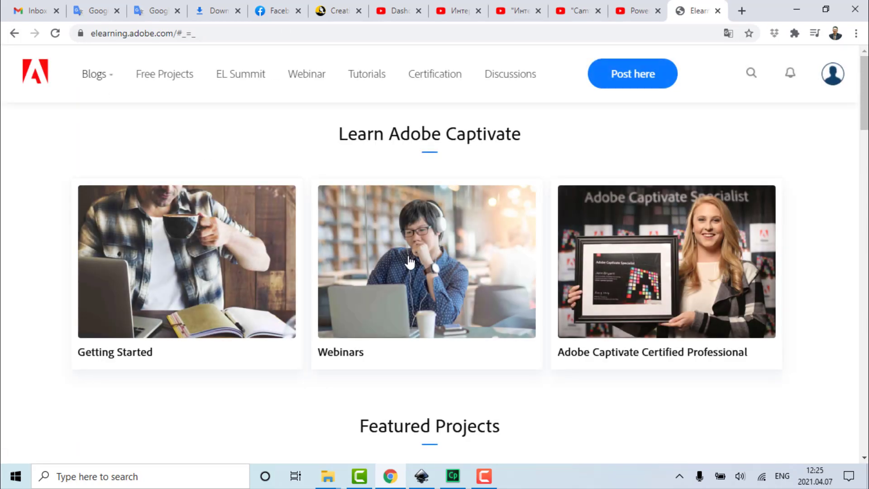
{"action": "scroll", "coordinate": [472, 301], "scroll_direction": "down", "scroll_amount": 6}
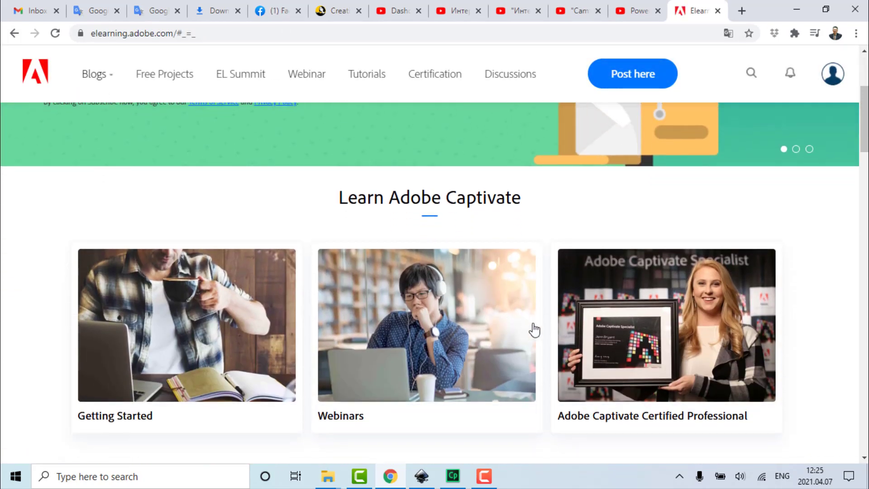
{"action": "scroll", "coordinate": [555, 331], "scroll_direction": "down", "scroll_amount": 6}
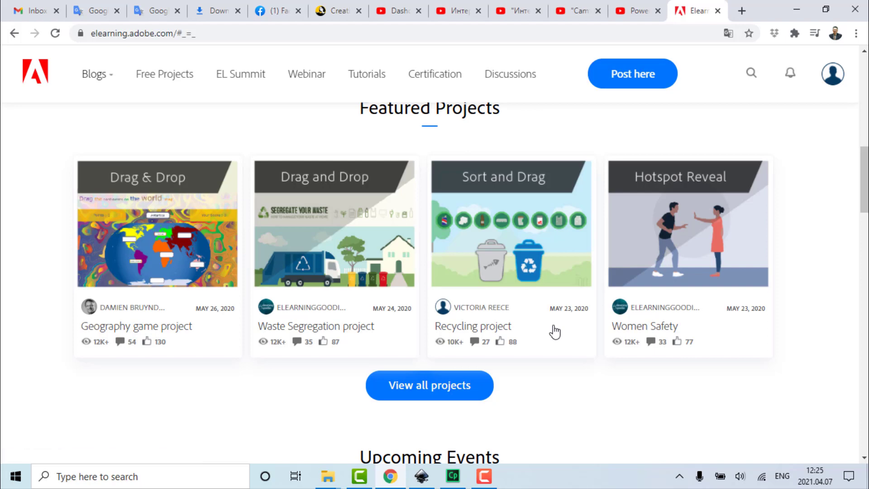
{"action": "scroll", "coordinate": [555, 331], "scroll_direction": "down", "scroll_amount": 1}
{"action": "left_click", "coordinate": [444, 326]}
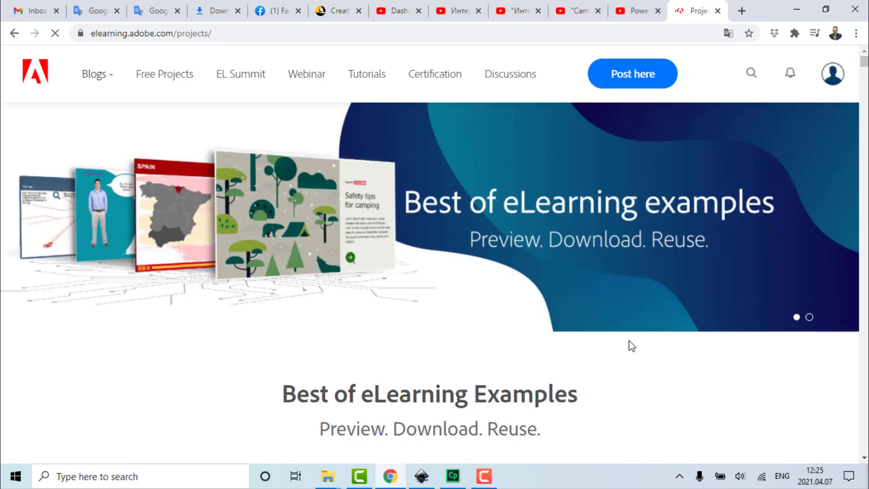
Browse the free projects and open the Vitamins and Minerals project page.
{"action": "scroll", "coordinate": [596, 341], "scroll_direction": "down", "scroll_amount": 5}
{"action": "scroll", "coordinate": [596, 341], "scroll_direction": "down", "scroll_amount": 4}
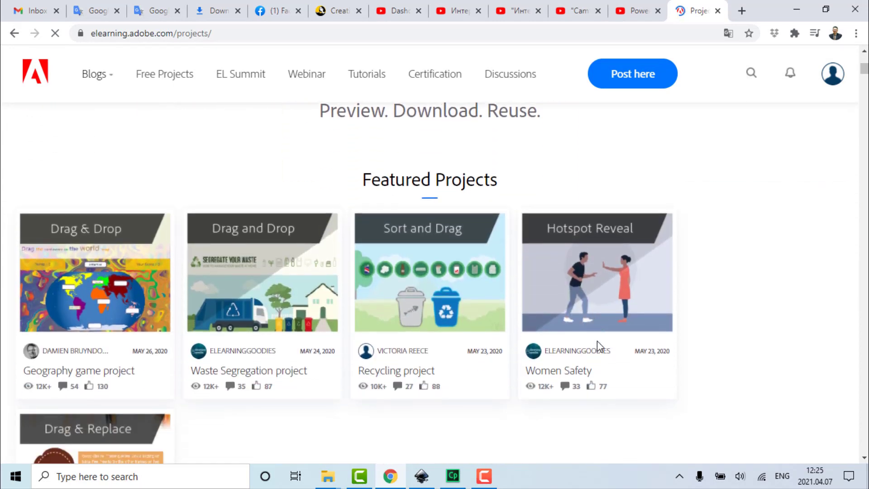
{"action": "scroll", "coordinate": [596, 340], "scroll_direction": "up", "scroll_amount": 1}
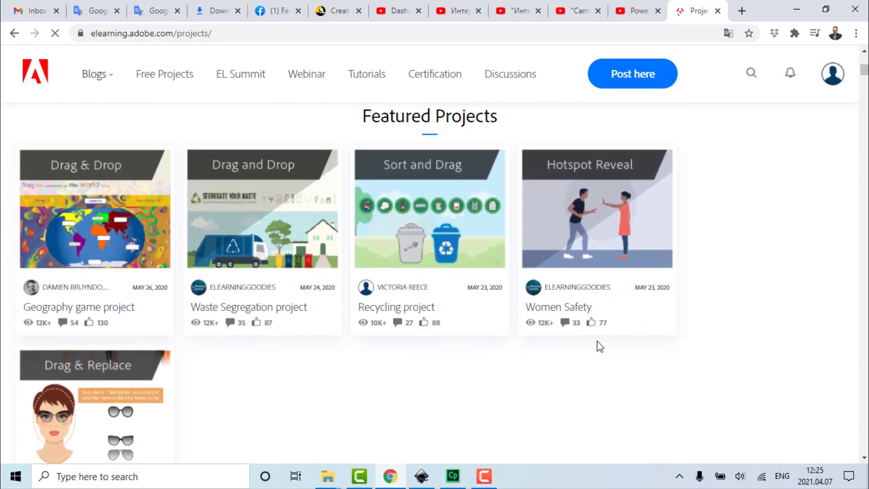
{"action": "scroll", "coordinate": [596, 341], "scroll_direction": "down", "scroll_amount": 2}
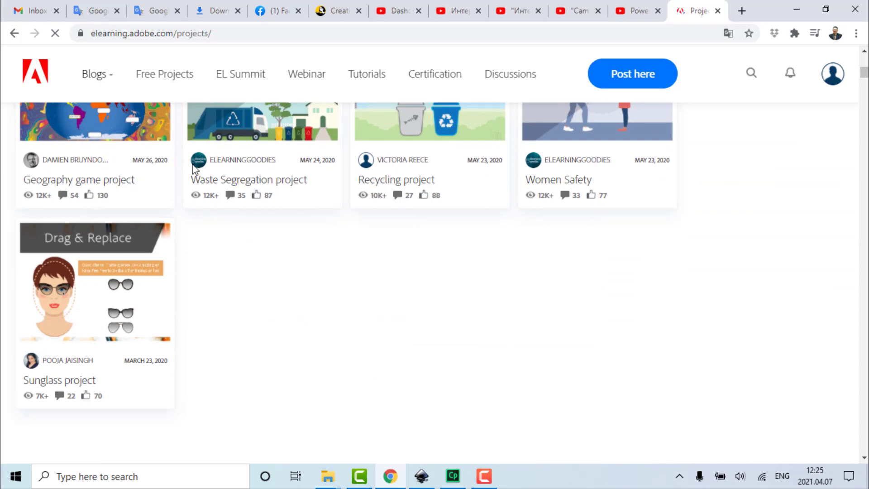
{"action": "scroll", "coordinate": [514, 278], "scroll_direction": "down", "scroll_amount": 4}
{"action": "scroll", "coordinate": [514, 278], "scroll_direction": "down", "scroll_amount": 3}
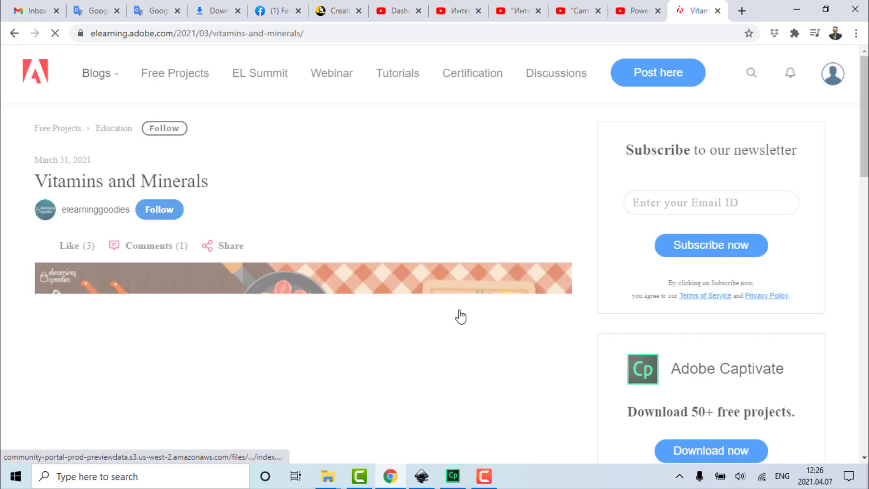
Open the online preview of the Vitamins and Minerals project.
{"action": "scroll", "coordinate": [525, 366], "scroll_direction": "down", "scroll_amount": 8}
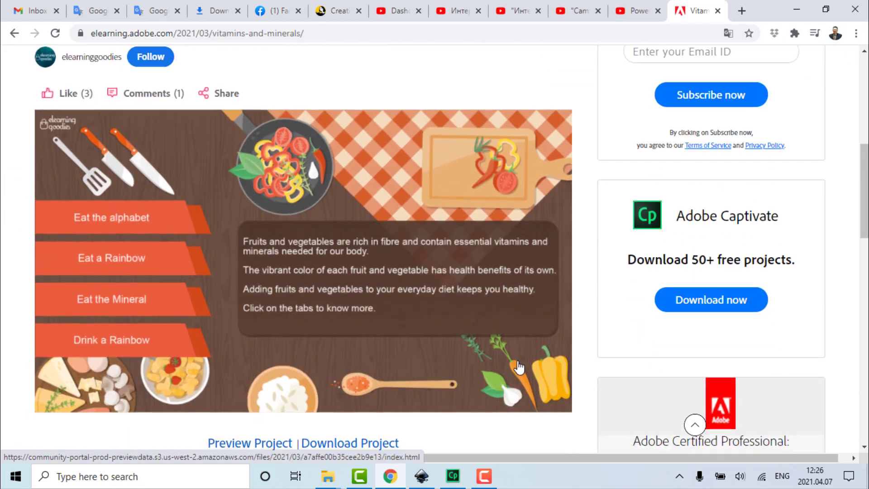
{"action": "scroll", "coordinate": [518, 367], "scroll_direction": "down", "scroll_amount": 2}
{"action": "scroll", "coordinate": [518, 364], "scroll_direction": "up", "scroll_amount": 2}
{"action": "scroll", "coordinate": [517, 367], "scroll_direction": "down", "scroll_amount": 2}
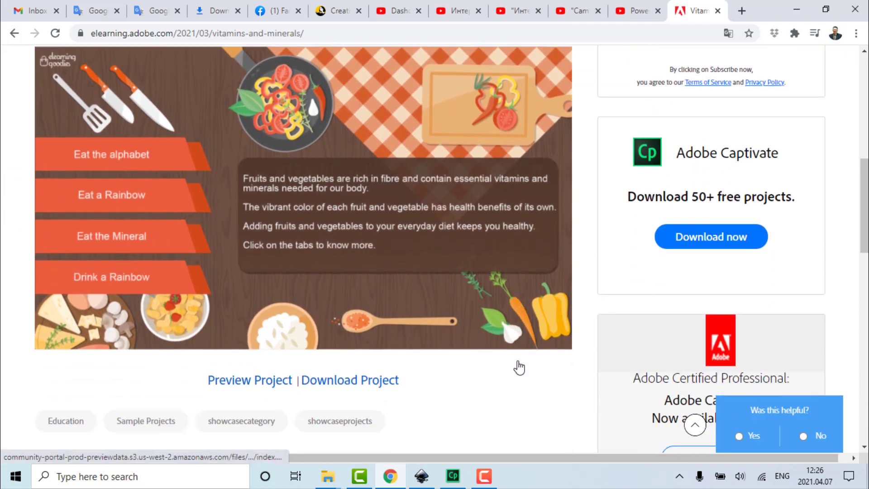
{"action": "left_click", "coordinate": [269, 382]}
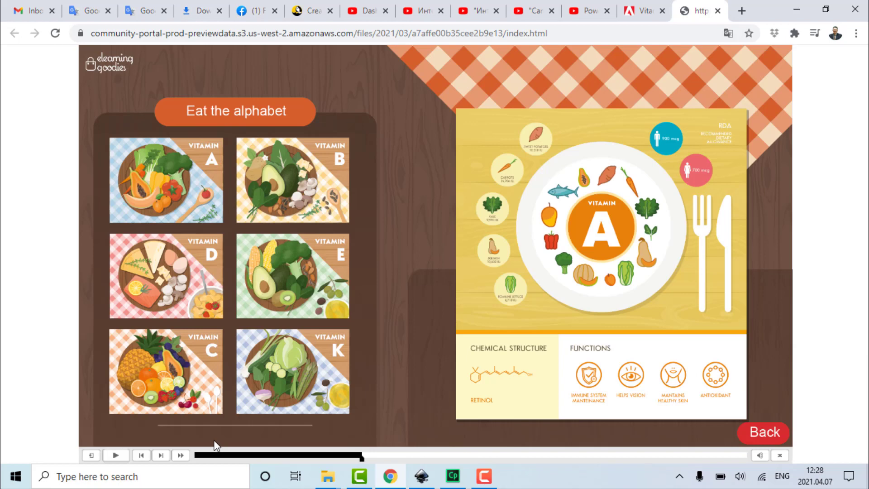
Return to the preview's main menu, reopen Eat the alphabet, and view the Vitamin B, D and E cards.
{"action": "left_click", "coordinate": [756, 434]}
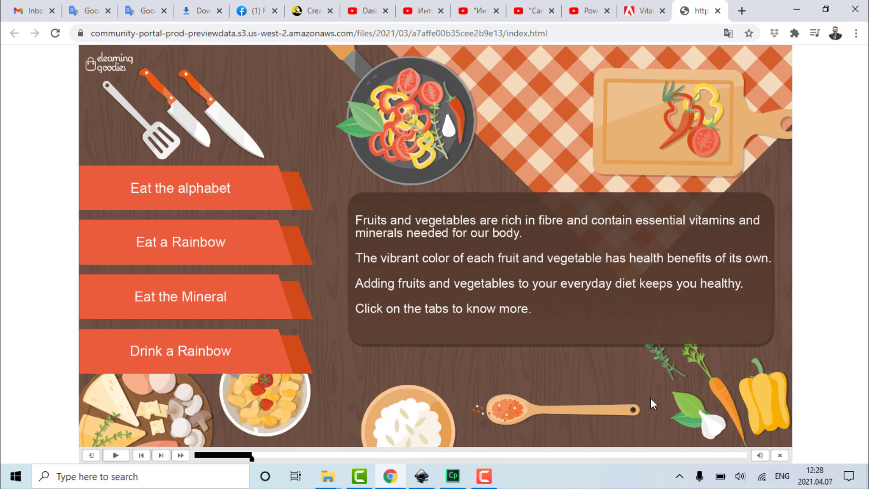
{"action": "left_click", "coordinate": [214, 195]}
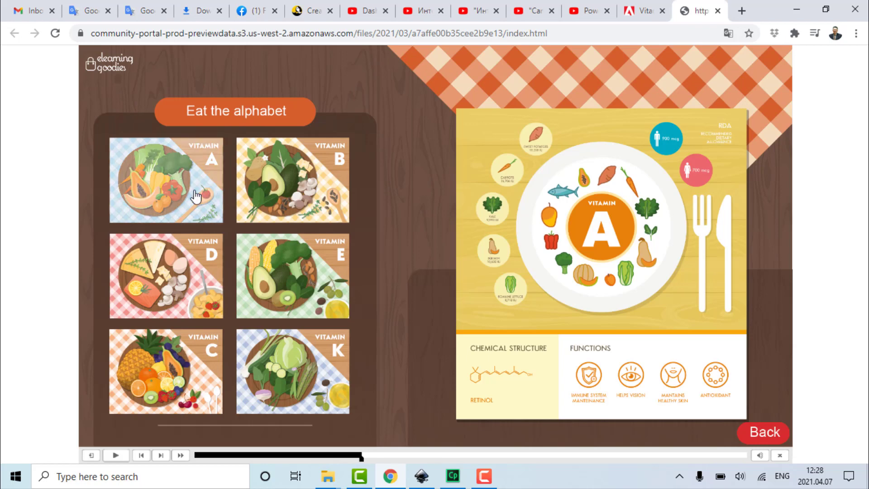
{"action": "left_click", "coordinate": [297, 195]}
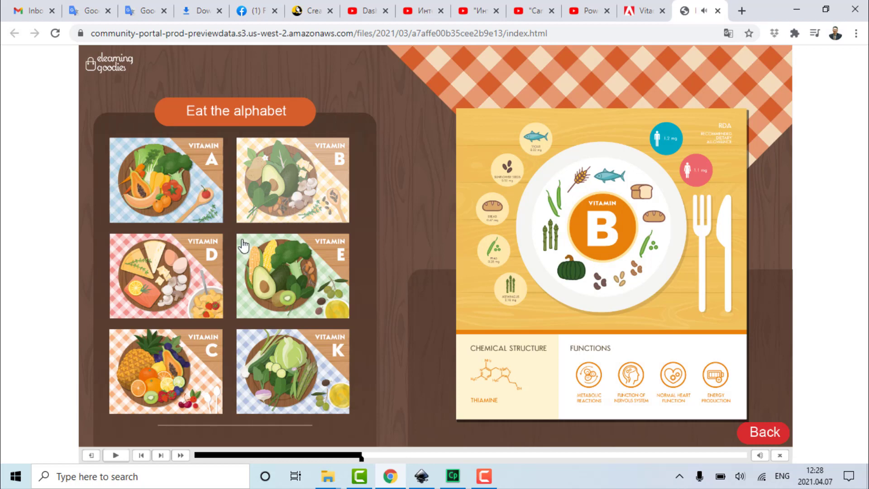
{"action": "left_click", "coordinate": [204, 274]}
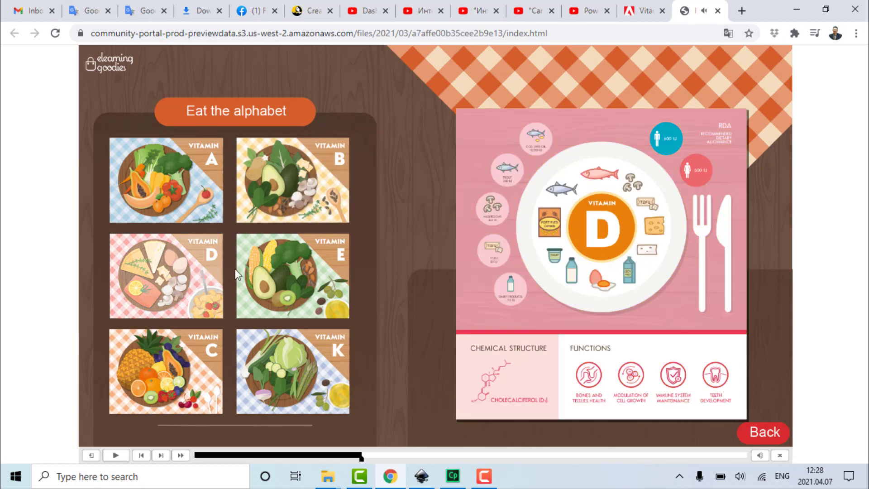
{"action": "left_click", "coordinate": [278, 274]}
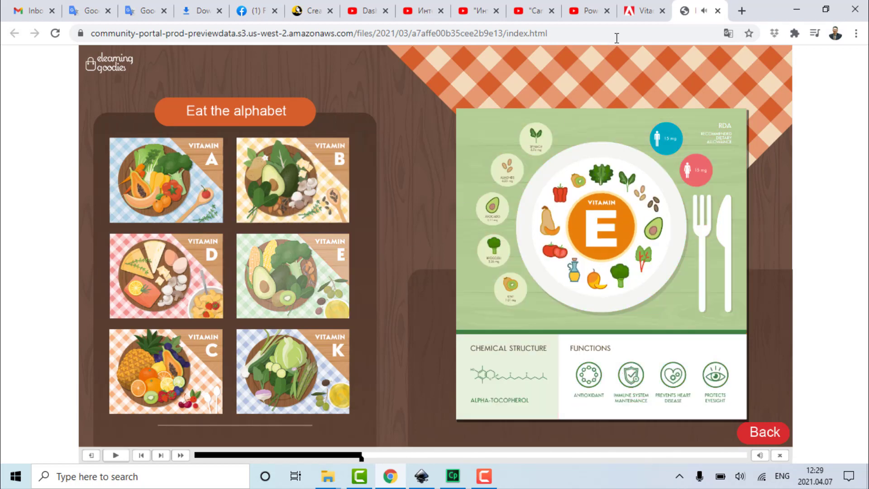
Start downloading the Vitamins and Minerals project file, check it in the downloads list and cancel the transfer.
{"action": "left_click", "coordinate": [644, 13]}
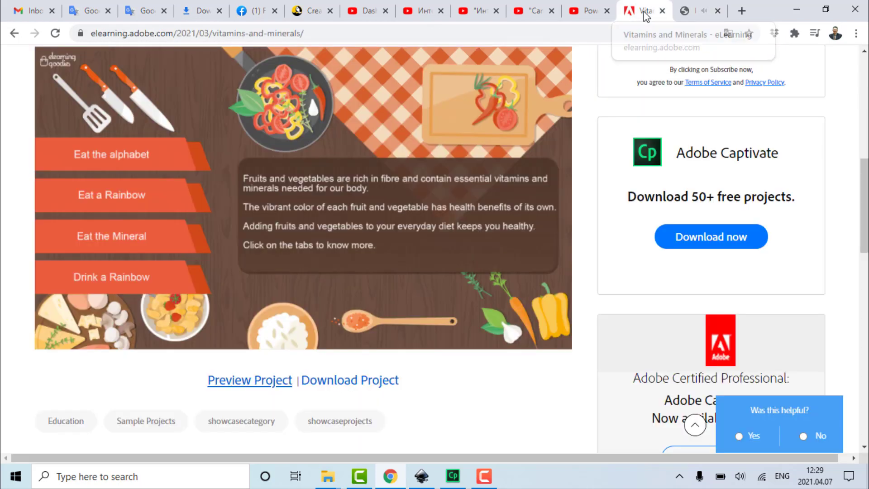
{"action": "left_click", "coordinate": [337, 382]}
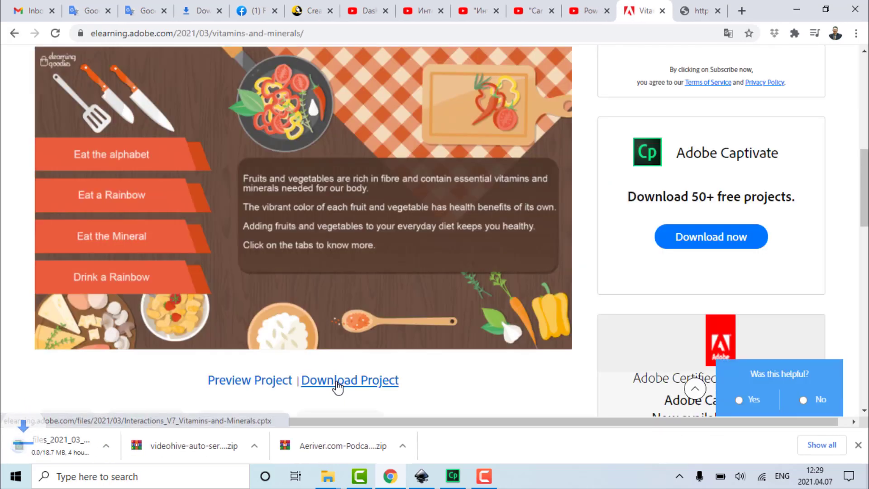
{"action": "key", "text": "ctrl+j"}
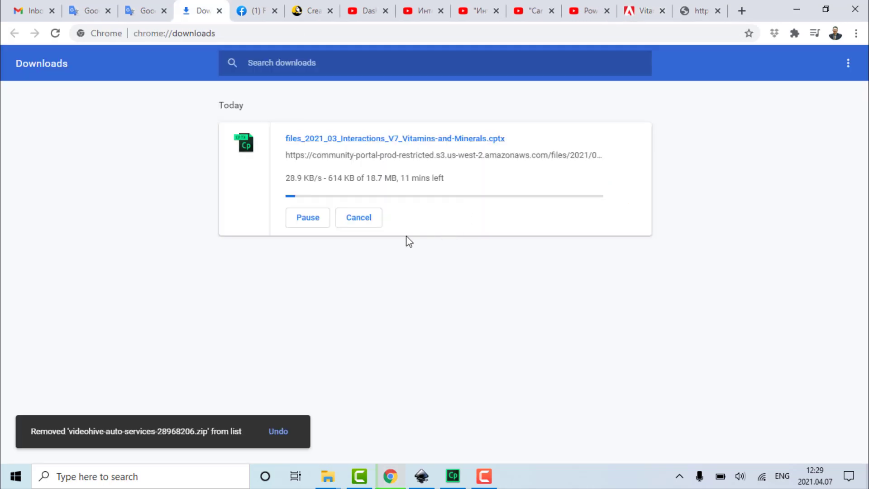
{"action": "left_click", "coordinate": [367, 221]}
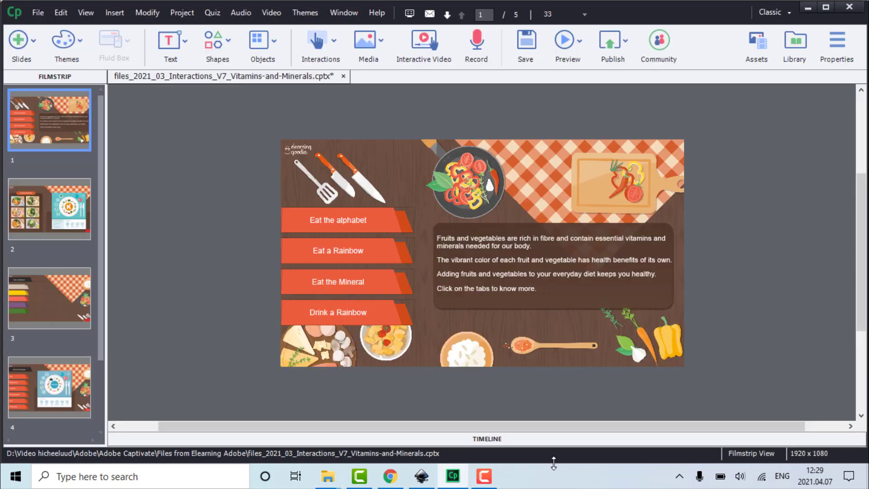
In Adobe Captivate, display the timeline and the slide properties, and look at slides 2 and 3 of the project.
{"action": "left_click", "coordinate": [533, 440]}
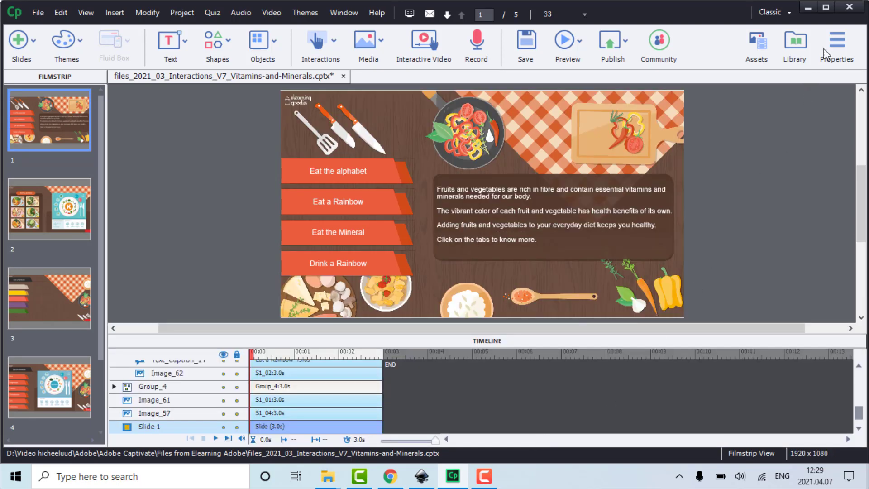
{"action": "left_click", "coordinate": [830, 47]}
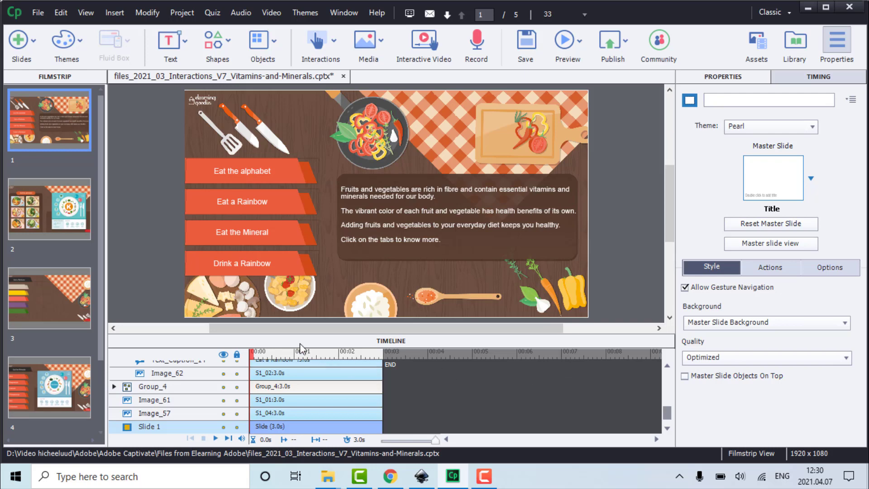
{"action": "left_click", "coordinate": [74, 219]}
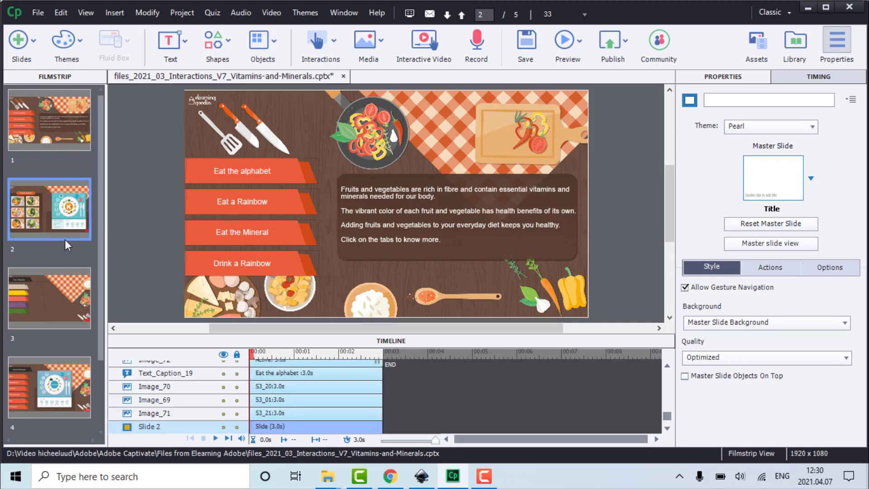
{"action": "left_click", "coordinate": [66, 289]}
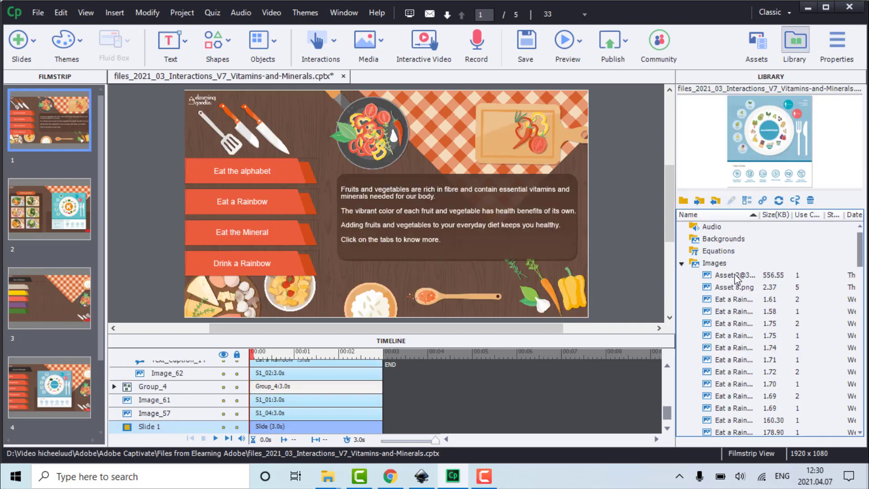
Open the first library image, Asset 2, for external editing with Photoshop.exe from the Adobe Photoshop 2021 folder.
{"action": "left_click", "coordinate": [735, 275]}
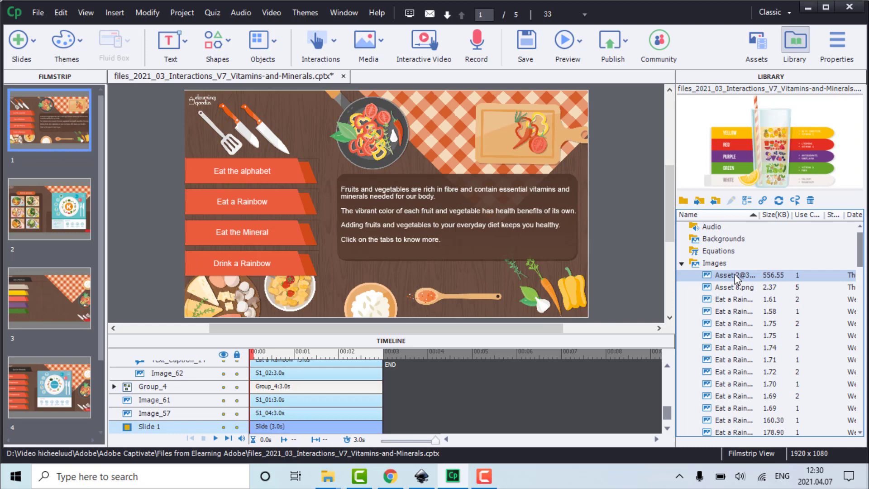
{"action": "right_click", "coordinate": [735, 276]}
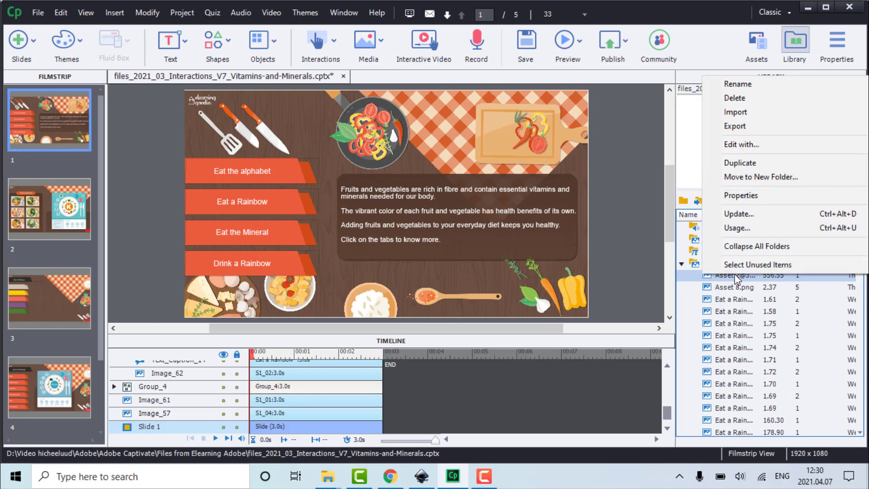
{"action": "left_click", "coordinate": [767, 143]}
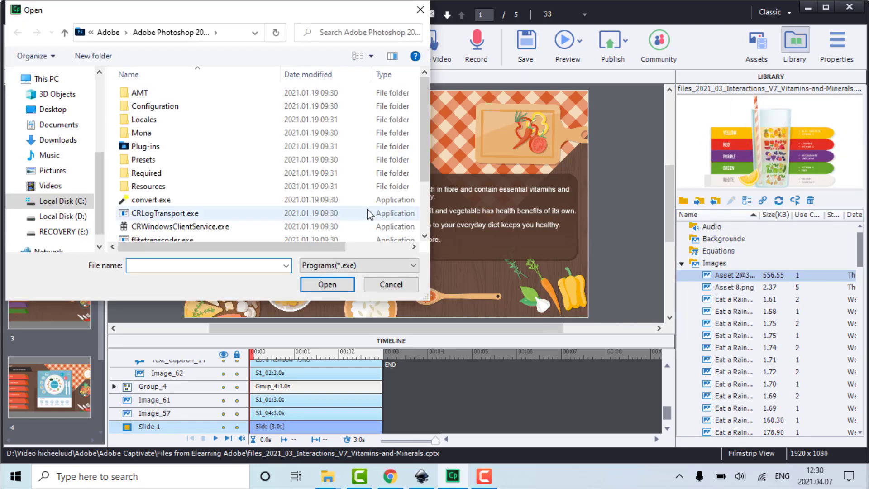
{"action": "left_click", "coordinate": [216, 34]}
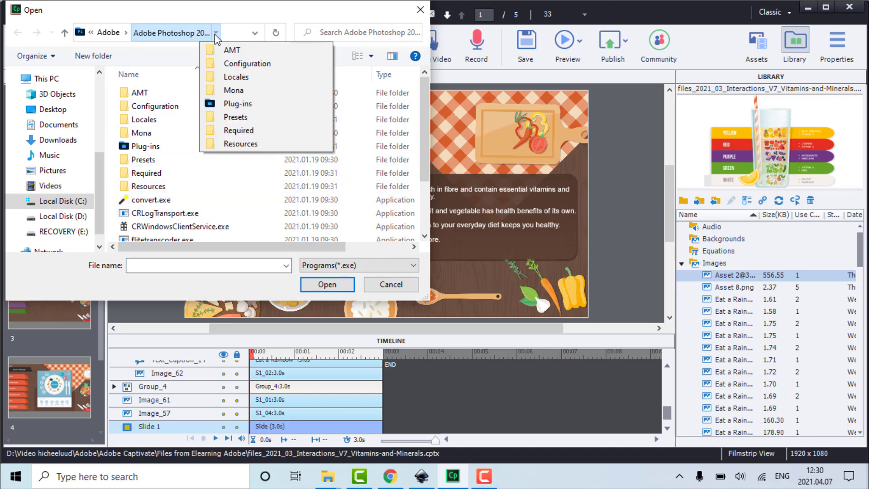
{"action": "left_click", "coordinate": [215, 34]}
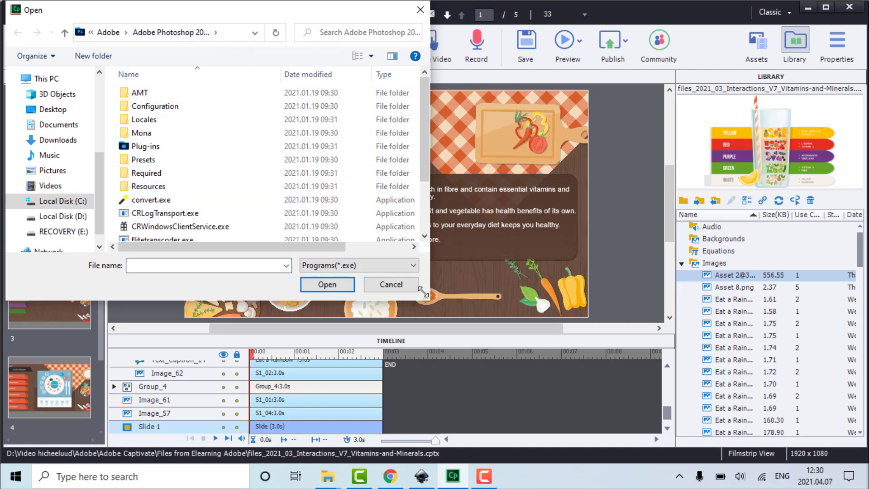
{"action": "left_click_drag", "start_coordinate": [426, 296], "coordinate": [637, 356]}
{"action": "left_click", "coordinate": [200, 267]}
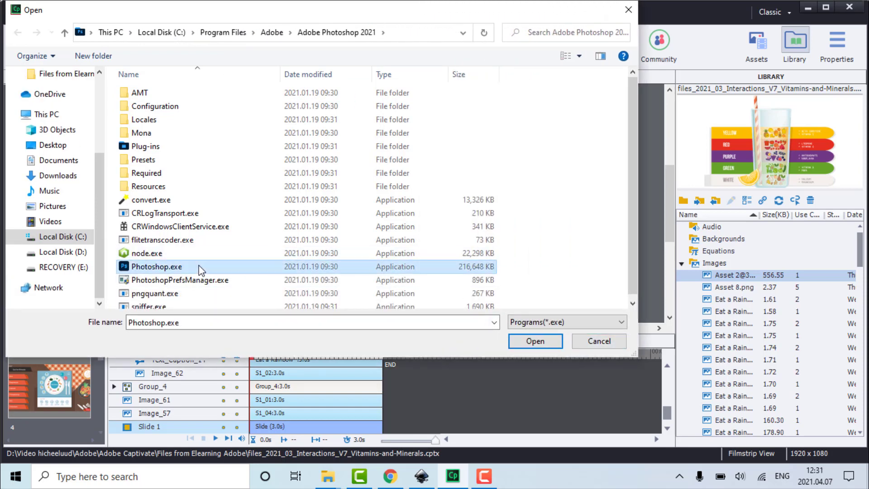
{"action": "left_click", "coordinate": [536, 342]}
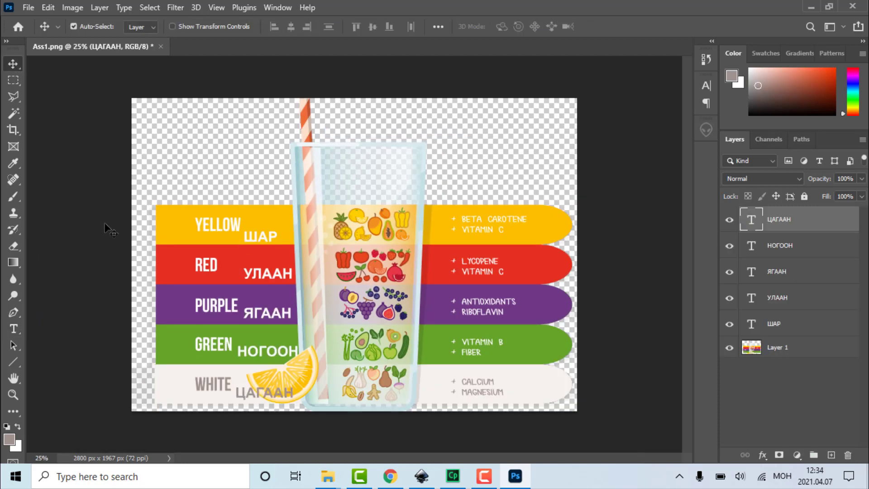
Save the edited image for web as the PNG-24 file Asset1.png in the Files from Elearning Adobe folder, and switch to Adobe Captivate.
{"action": "left_click", "coordinate": [108, 227]}
{"action": "left_click", "coordinate": [28, 8]}
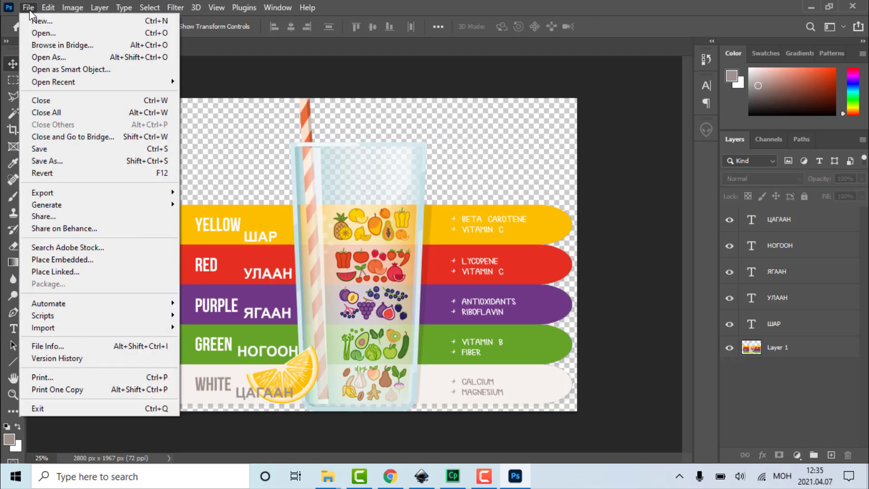
{"action": "mouse_move", "coordinate": [99, 192]}
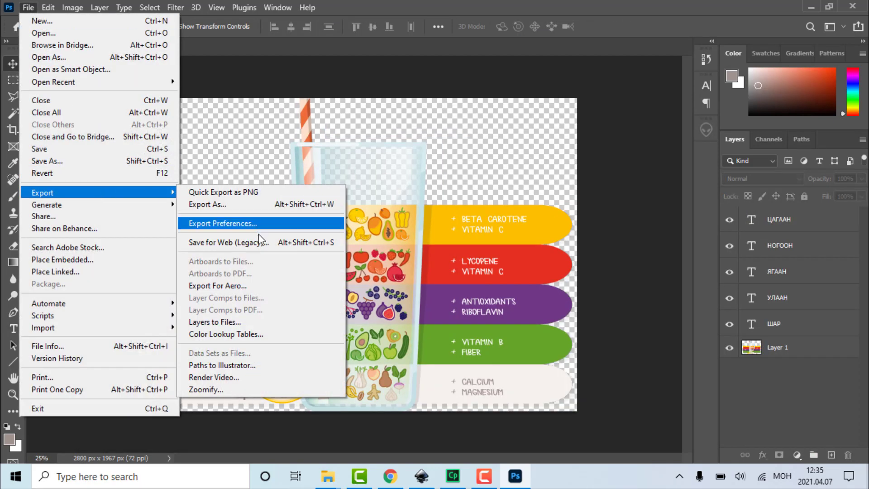
{"action": "left_click", "coordinate": [270, 244]}
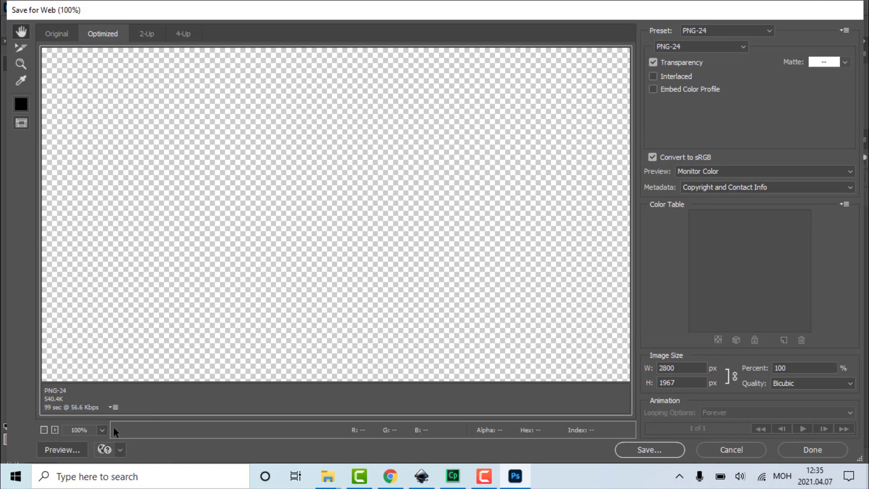
{"action": "left_click", "coordinate": [101, 431]}
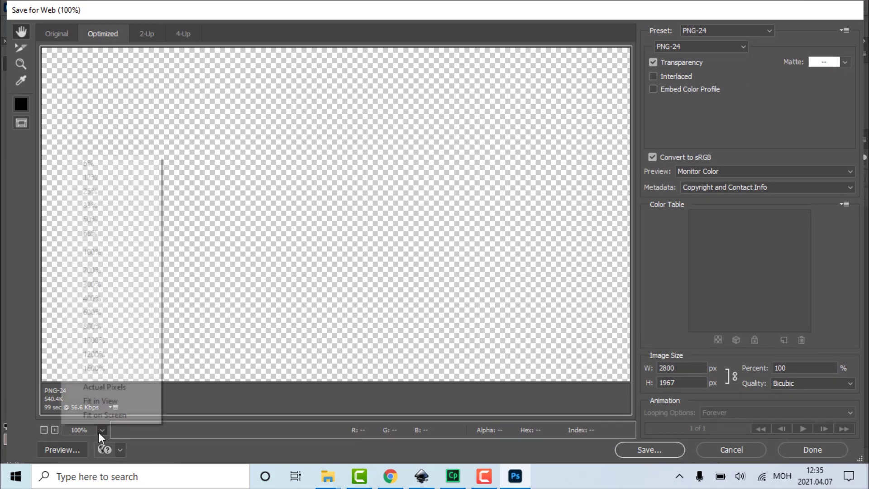
{"action": "left_click", "coordinate": [118, 401]}
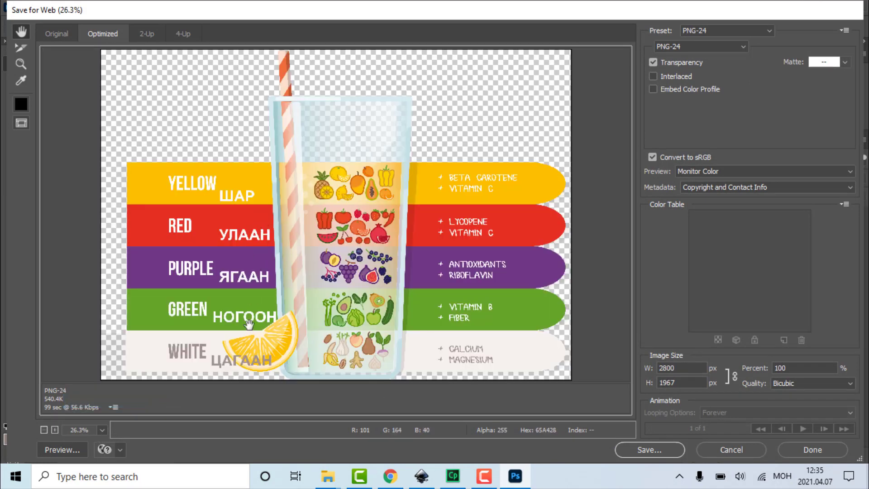
{"action": "left_click", "coordinate": [661, 450]}
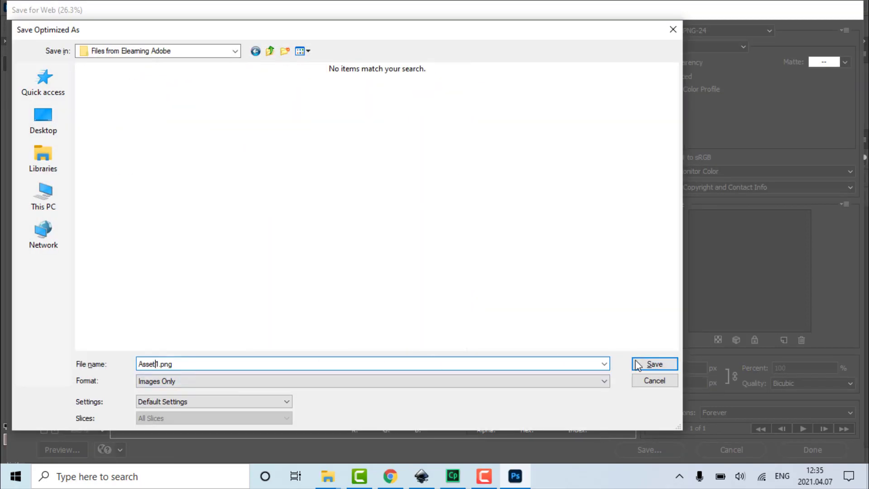
{"action": "left_click", "coordinate": [655, 364]}
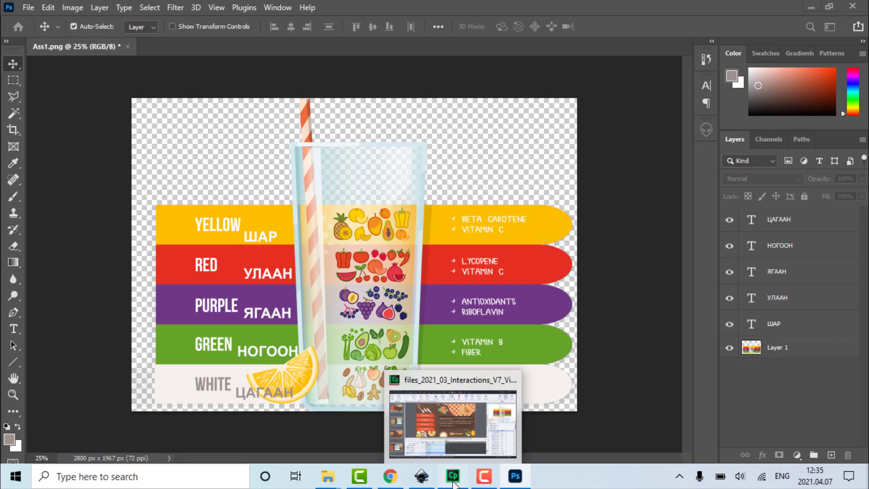
{"action": "left_click", "coordinate": [453, 476]}
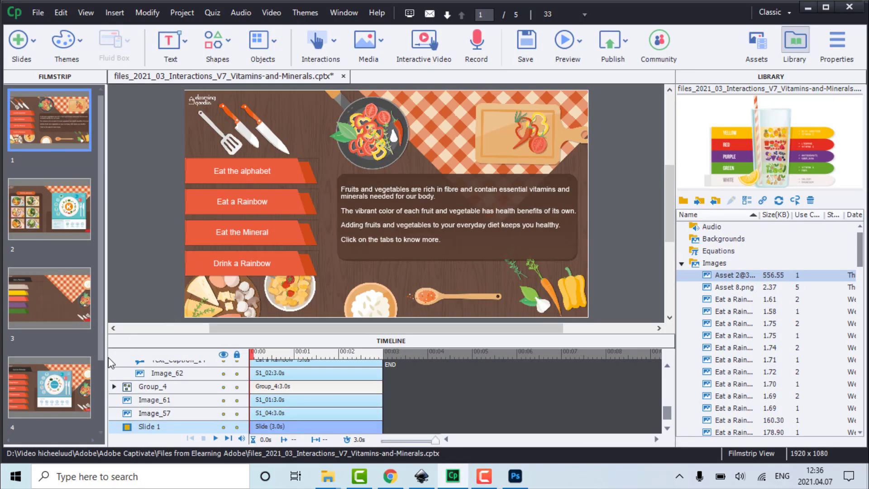
{"action": "left_click", "coordinate": [733, 276]}
{"action": "right_click", "coordinate": [734, 276]}
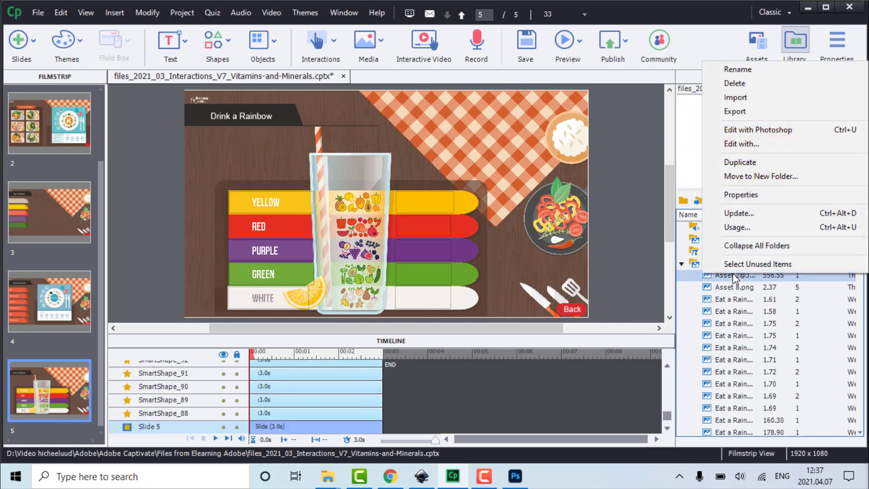
{"action": "left_click", "coordinate": [741, 214]}
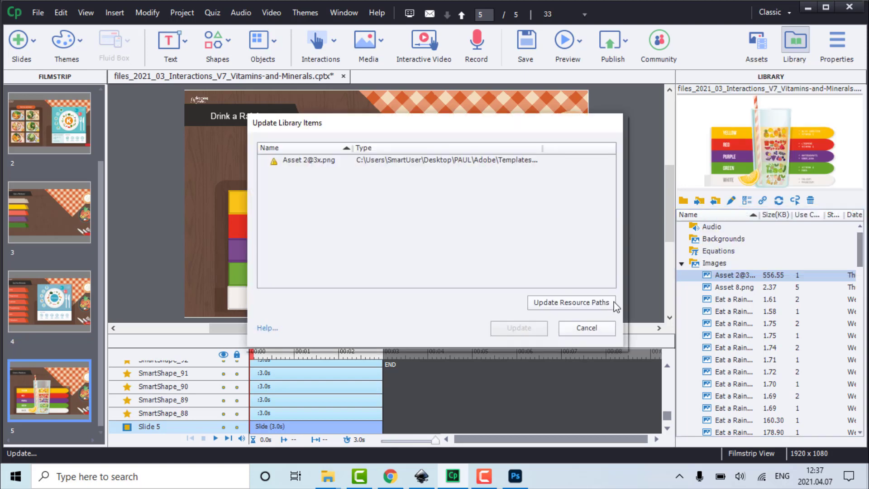
{"action": "left_click", "coordinate": [588, 328]}
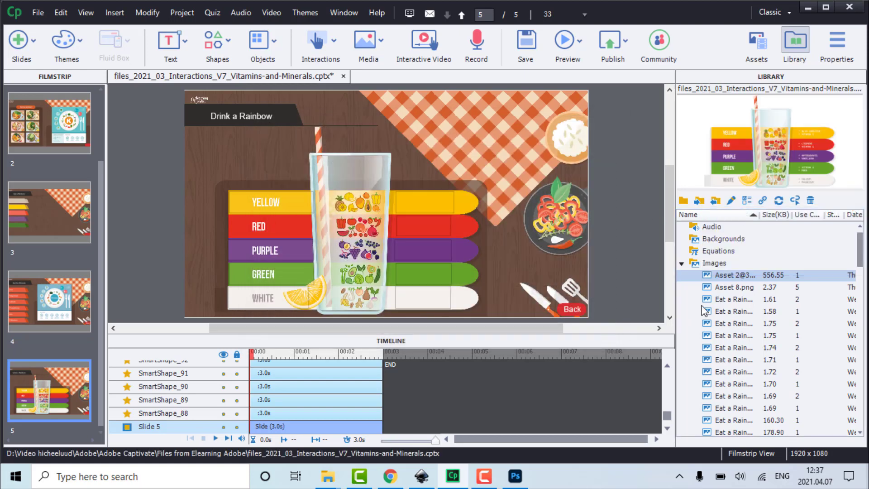
{"action": "left_click", "coordinate": [745, 201]}
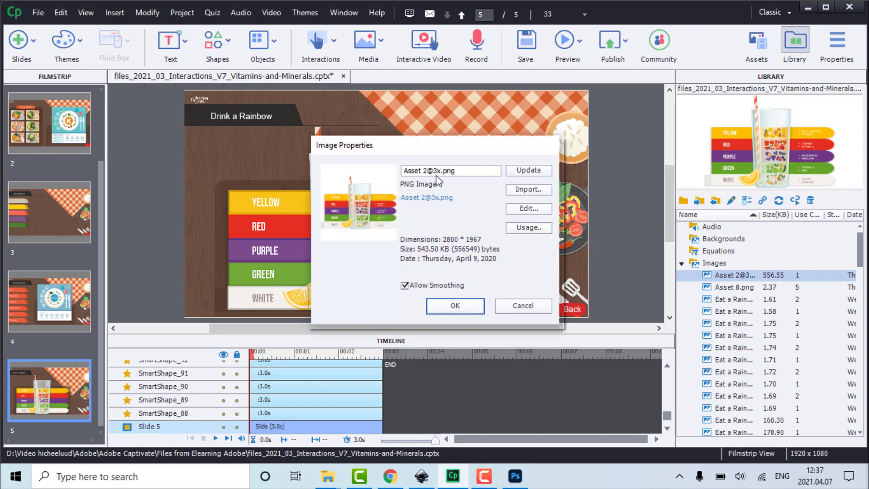
{"action": "left_click", "coordinate": [535, 172]}
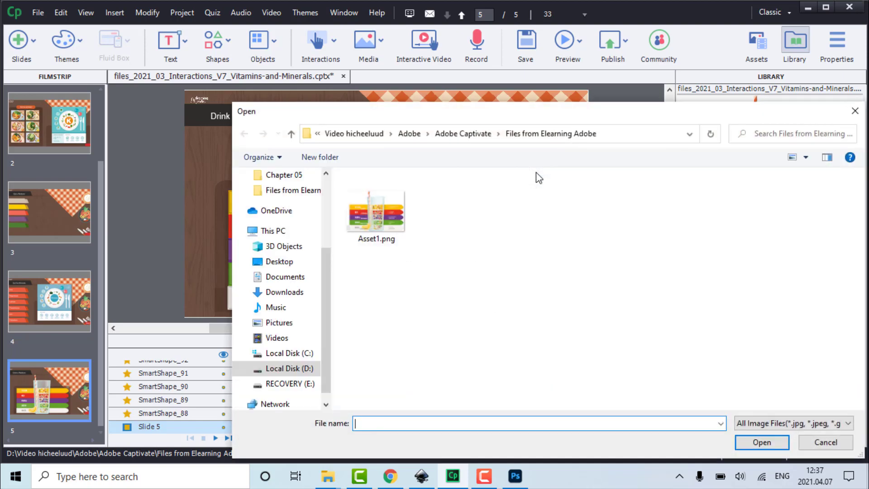
{"action": "left_click", "coordinate": [383, 229]}
{"action": "left_click", "coordinate": [759, 440]}
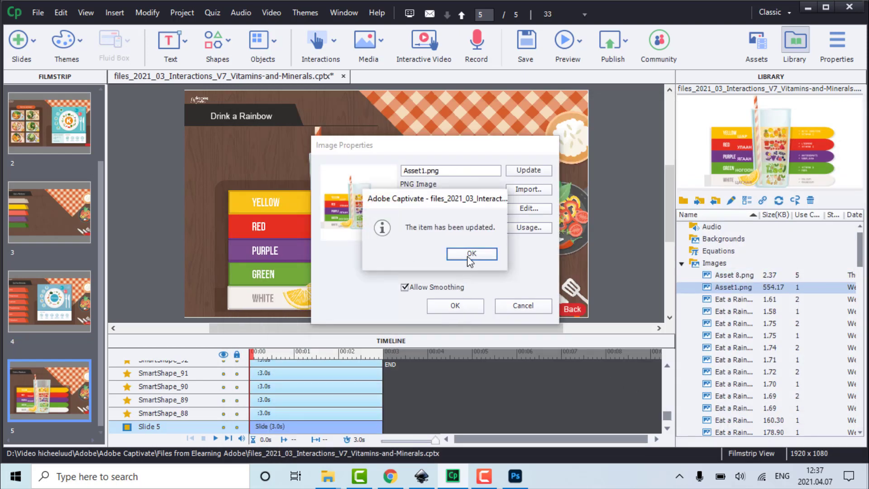
{"action": "left_click", "coordinate": [469, 255]}
{"action": "left_click", "coordinate": [464, 303]}
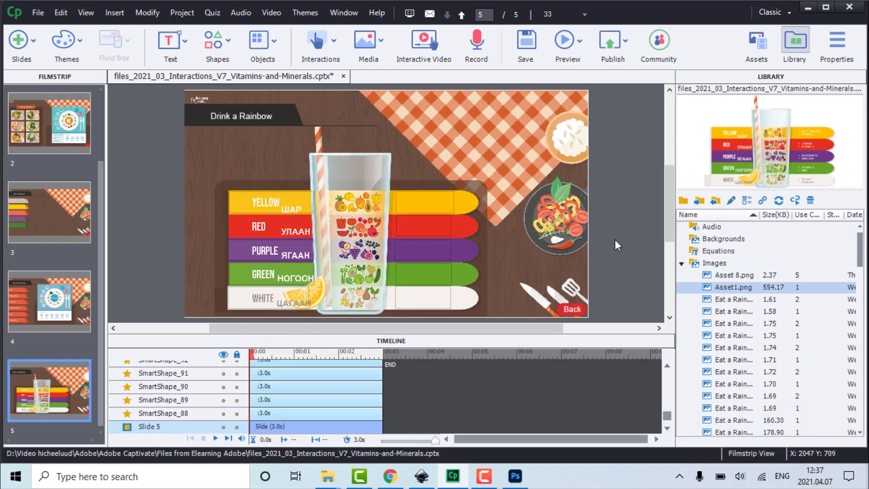